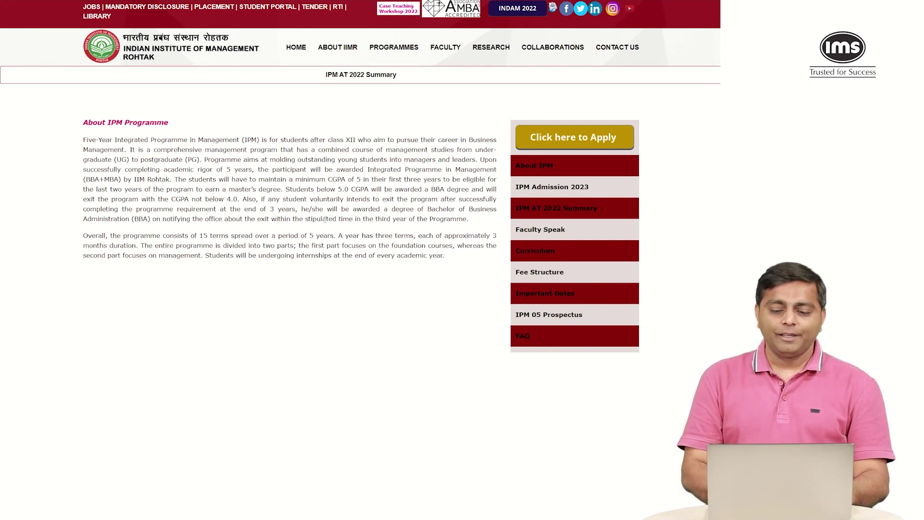
- Go from the IPM AT 2023 application login page to the new-candidate registration form
click(552, 141)
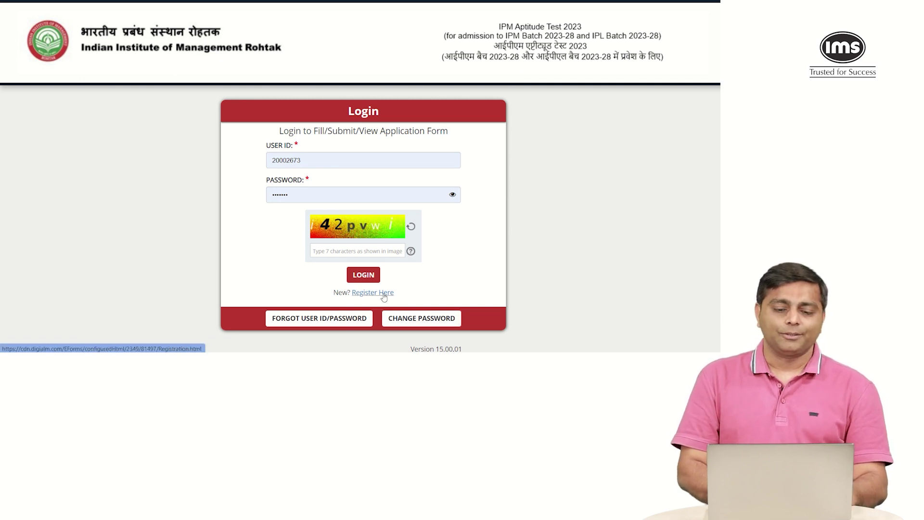
click(383, 297)
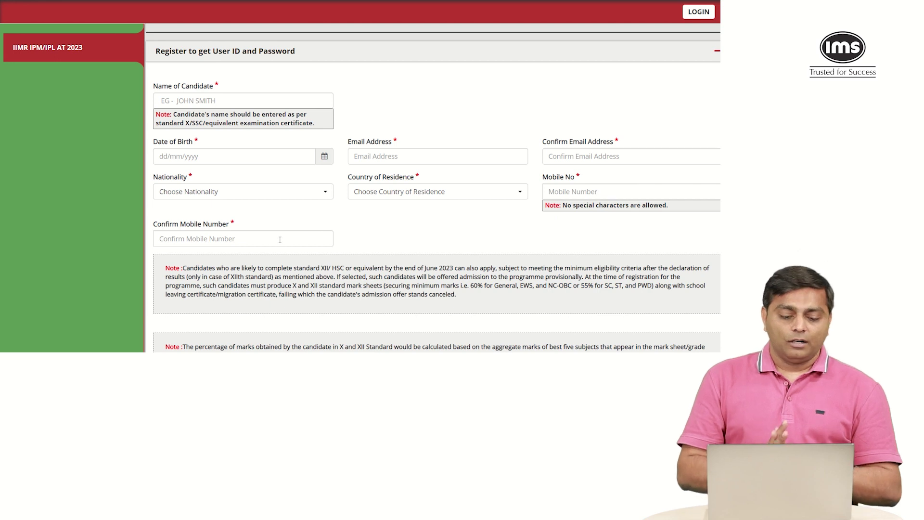
- Tick 'I Agree' under the Declaration by Candidate
scroll(280, 240, down, 4)
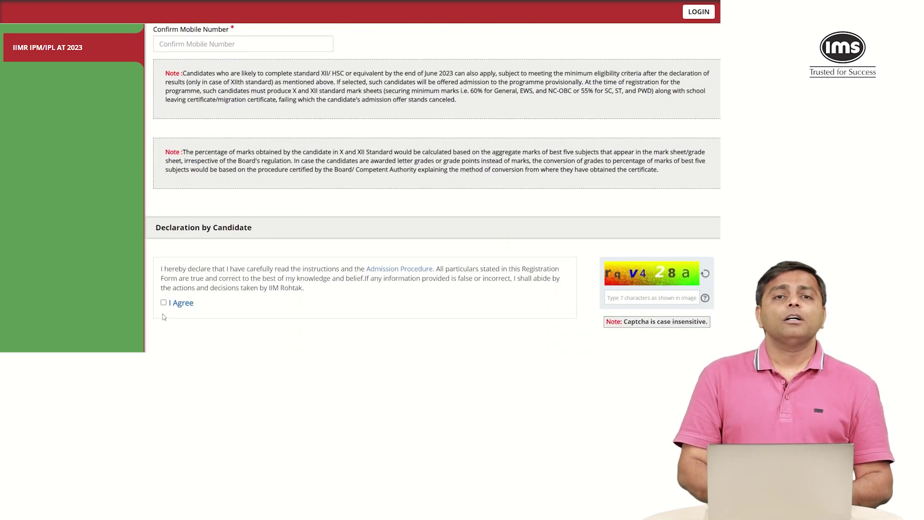
scroll(164, 316, up, 4)
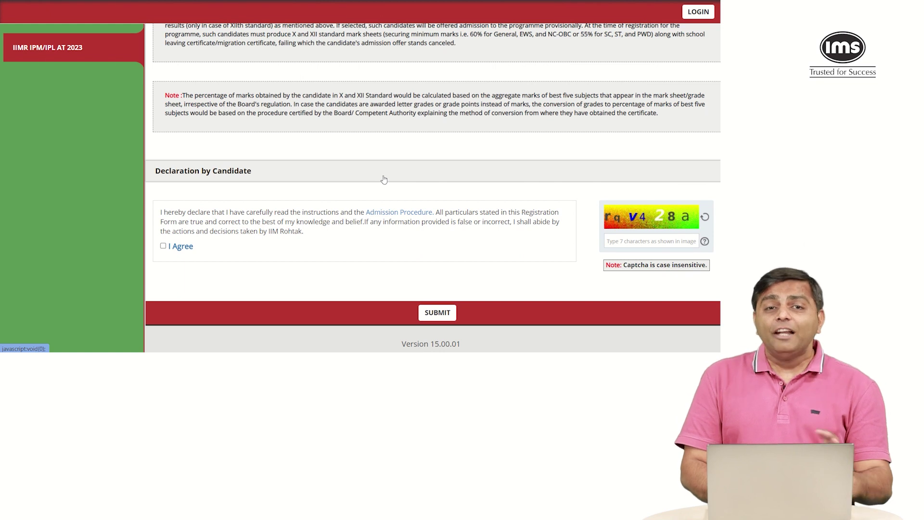
click(163, 248)
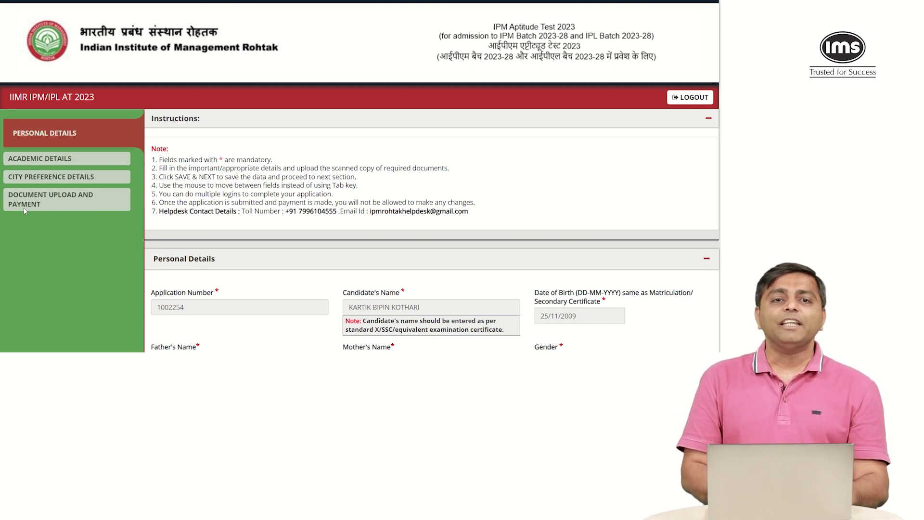
- Leave Category unchanged and answer 'Yes' to the PH/PwD question under Disability Details
scroll(25, 210, down, 5)
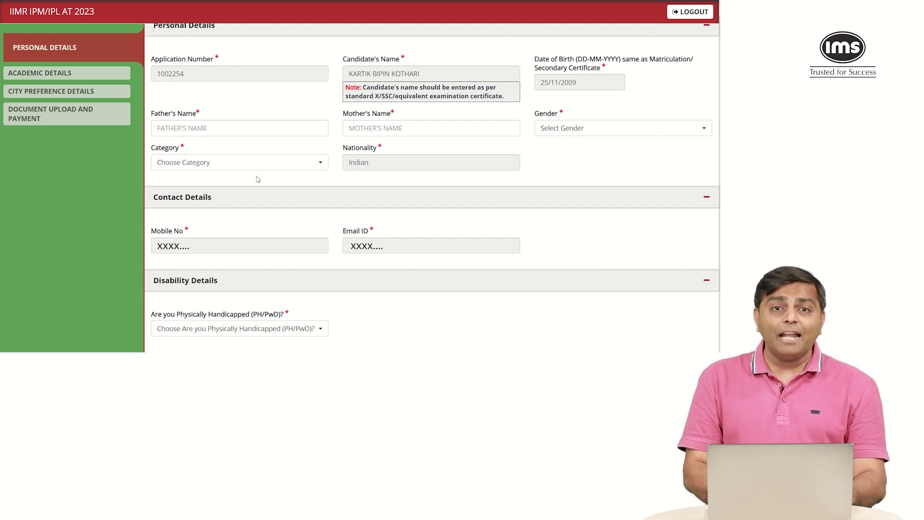
click(242, 171)
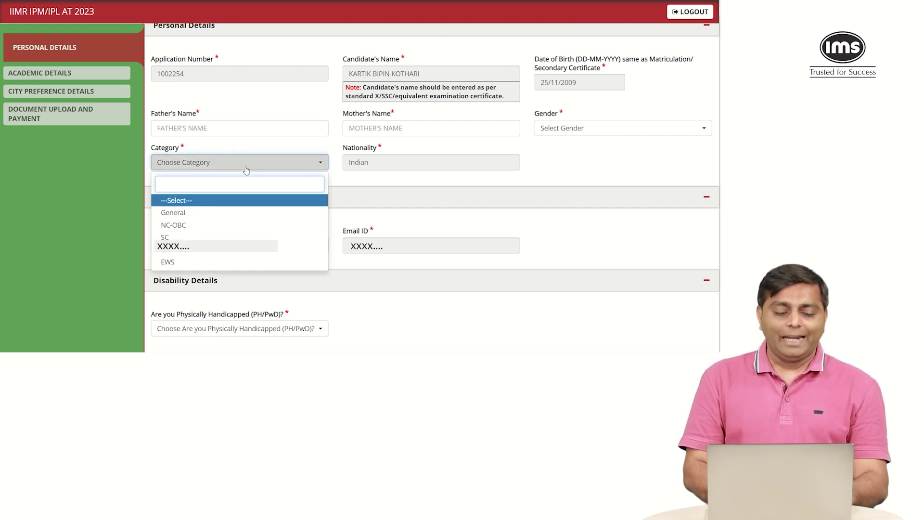
click(246, 170)
scroll(246, 171, down, 4)
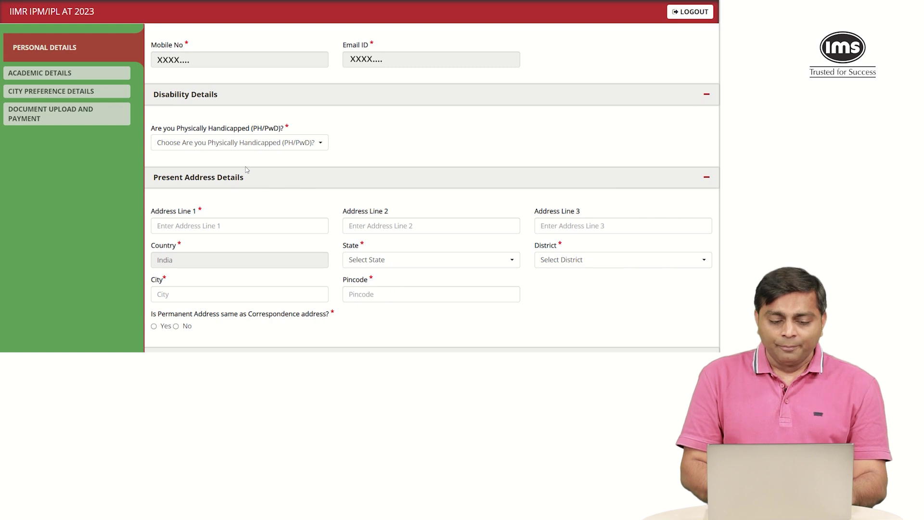
scroll(246, 169, down, 1)
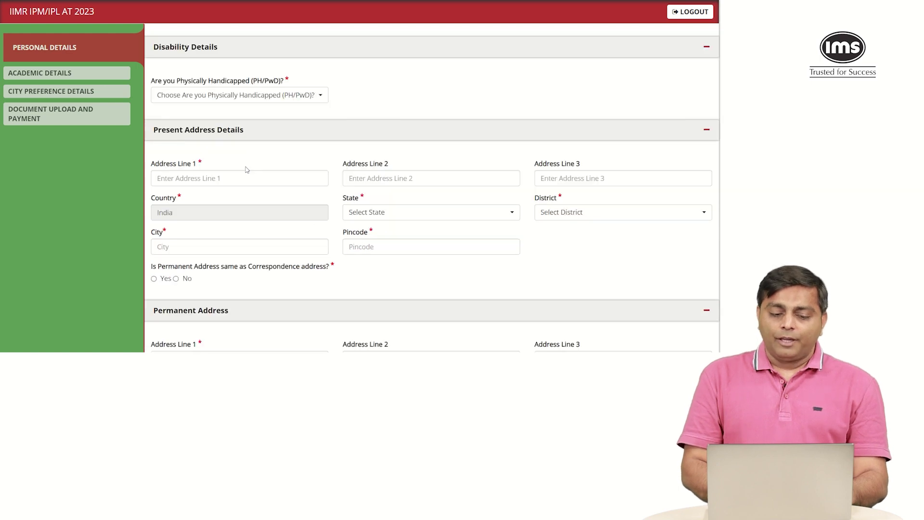
click(224, 102)
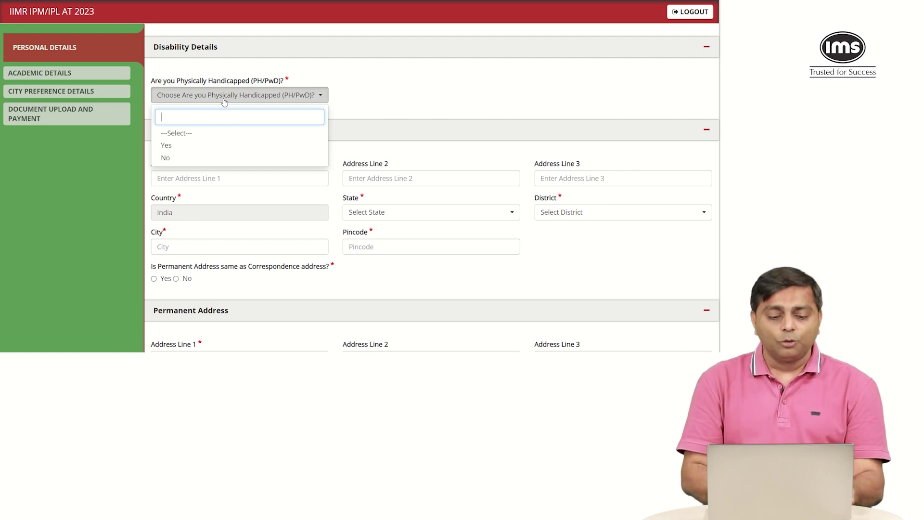
click(210, 145)
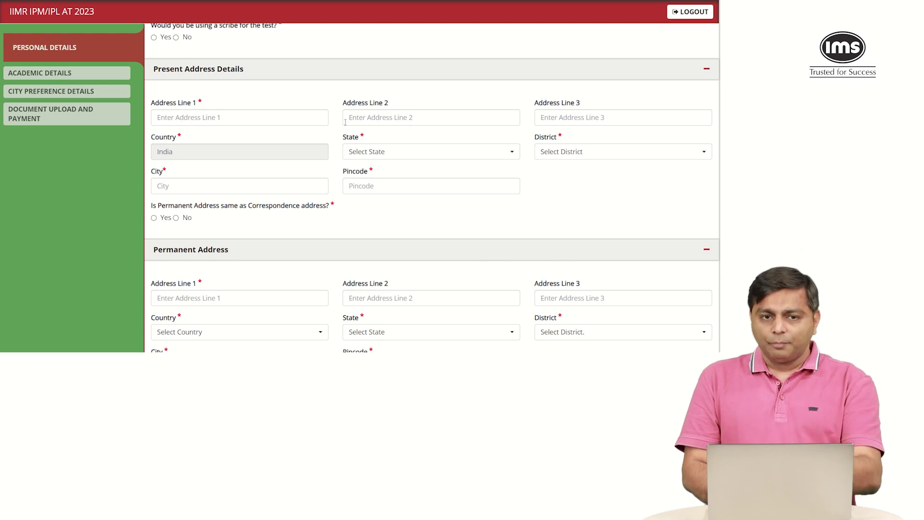
- Set the permanent address to be the same as the present address
click(154, 217)
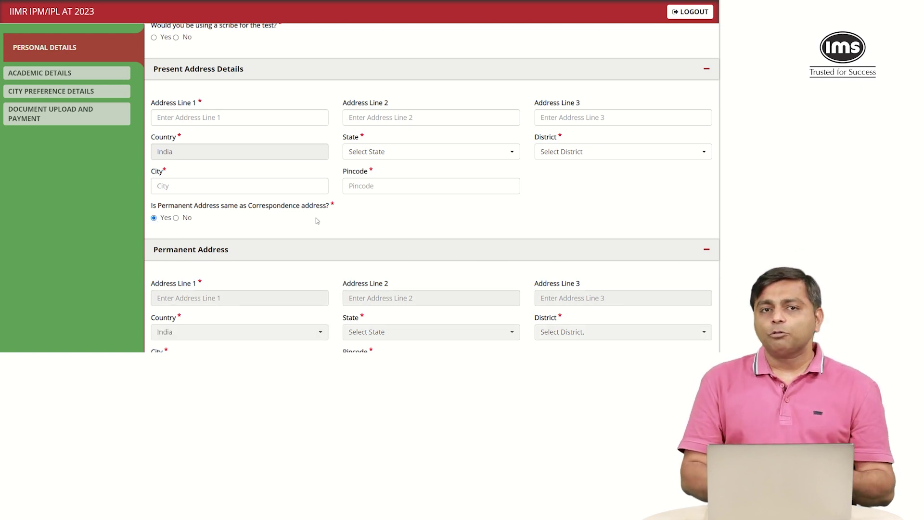
scroll(316, 221, down, 4)
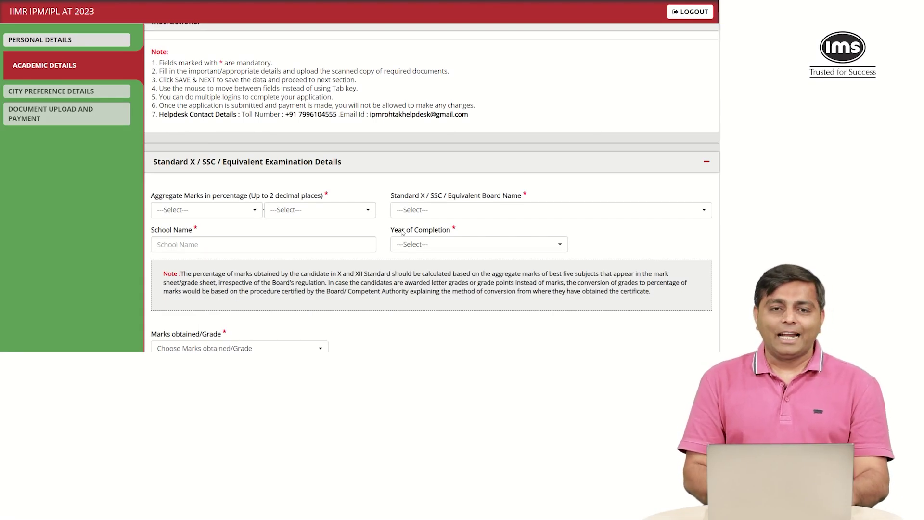
- Check the Standard X aggregate marks and education board lists without choosing values
scroll(402, 233, down, 3)
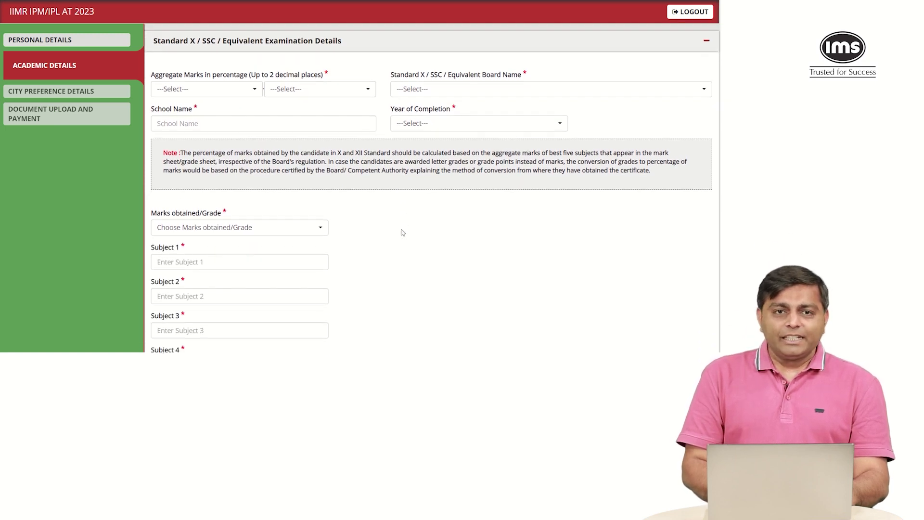
scroll(402, 232, up, 1)
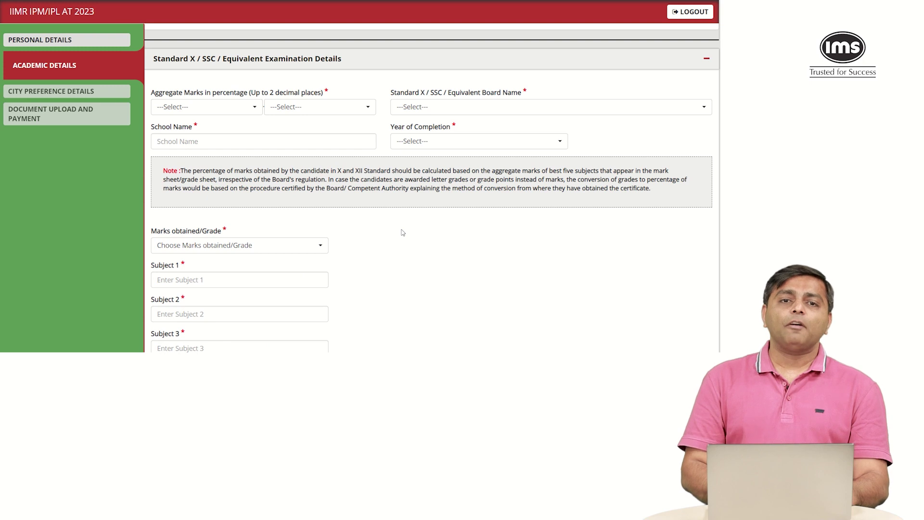
click(223, 112)
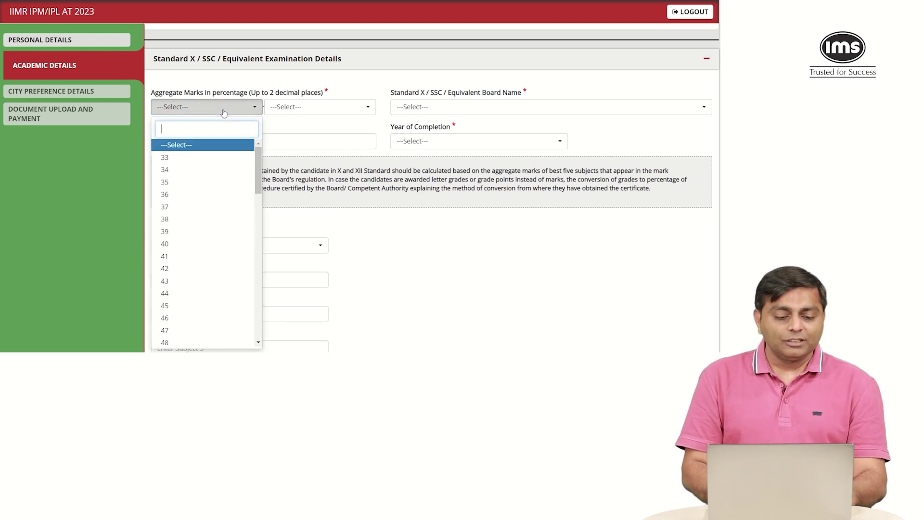
click(307, 127)
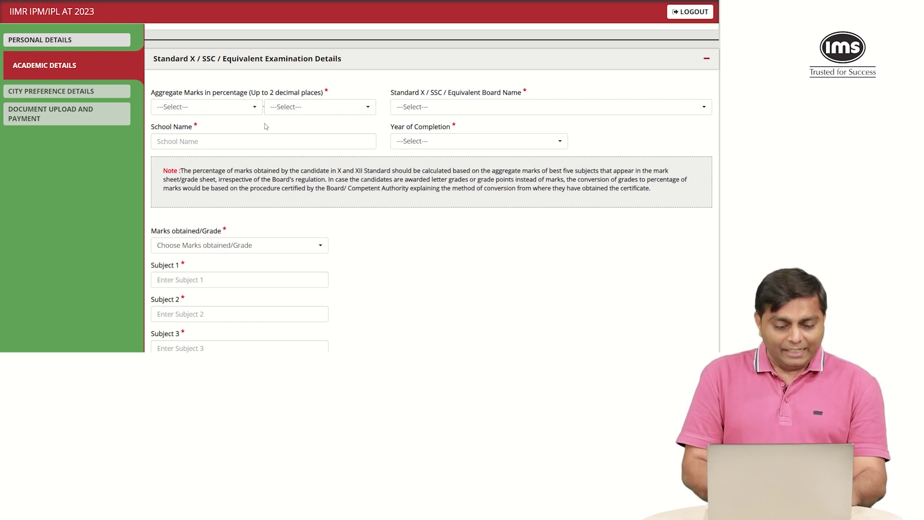
click(445, 113)
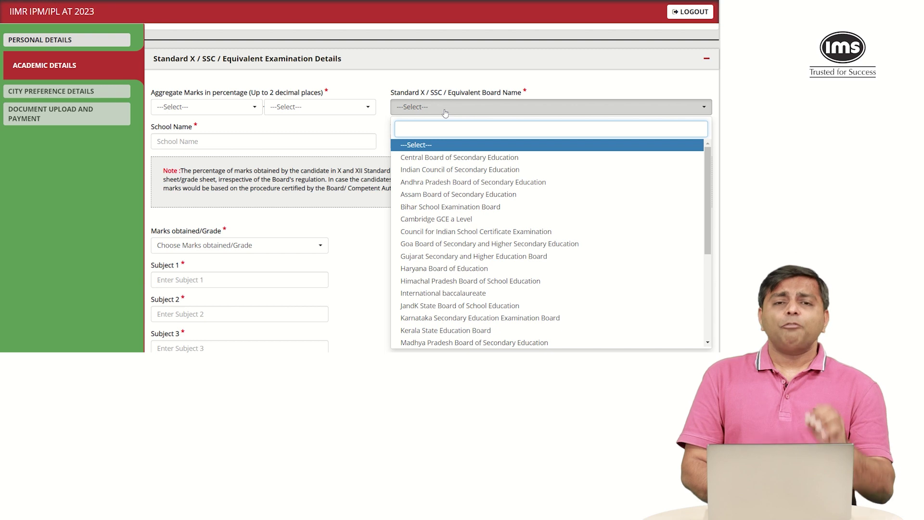
click(329, 127)
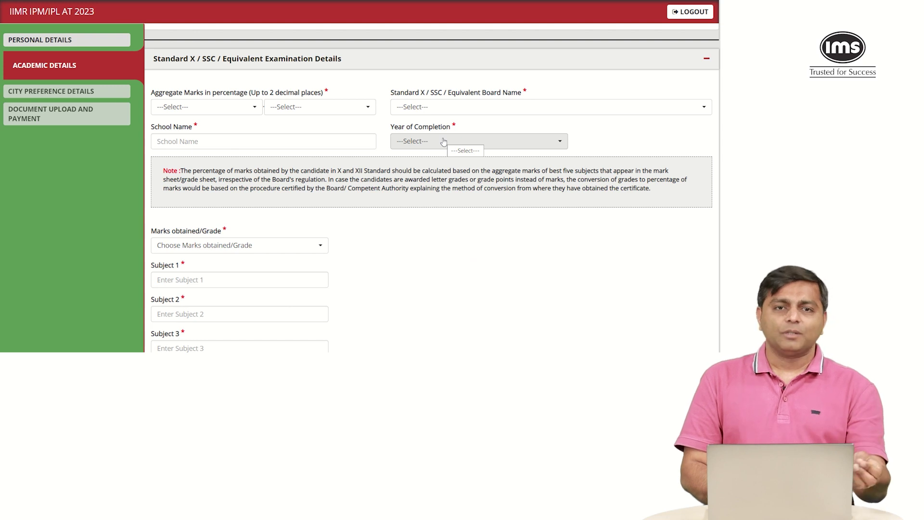
scroll(443, 142, down, 3)
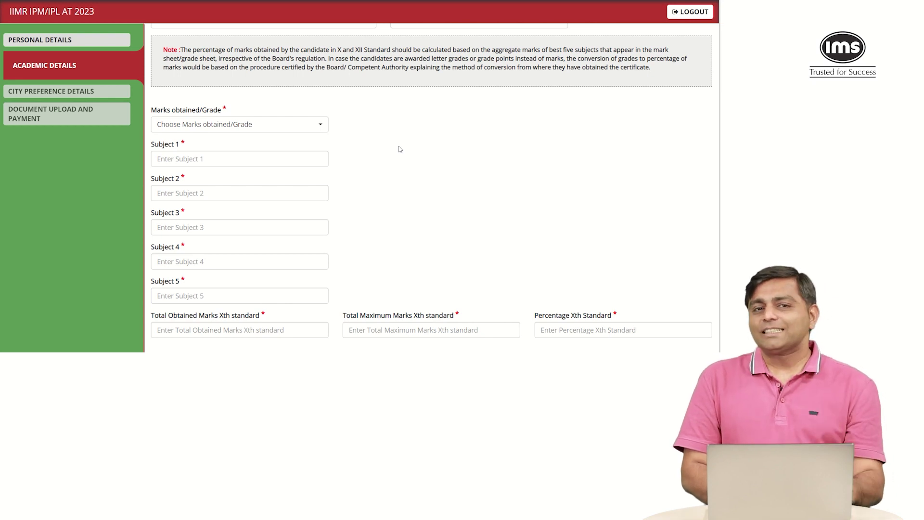
scroll(398, 149, down, 1)
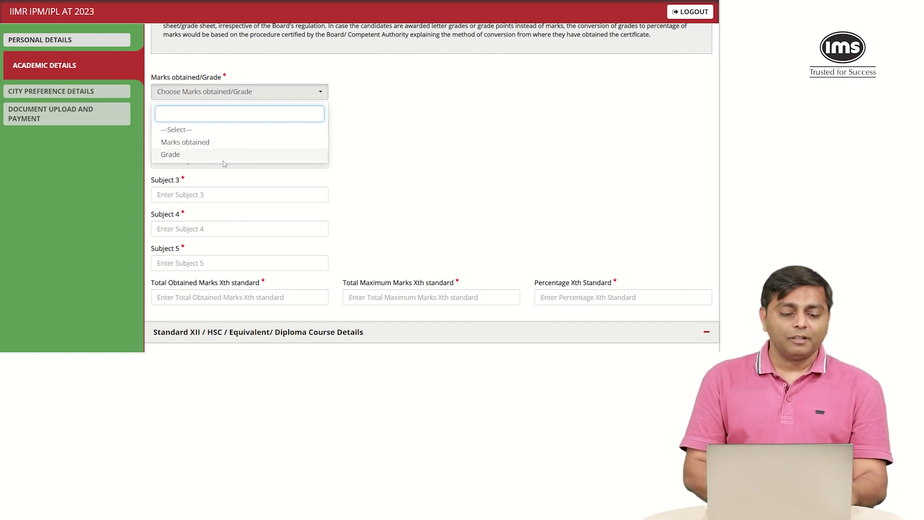
- Enter Class X results for five subjects at 80/100 each, totalling 400/500 (80.00%)
click(198, 144)
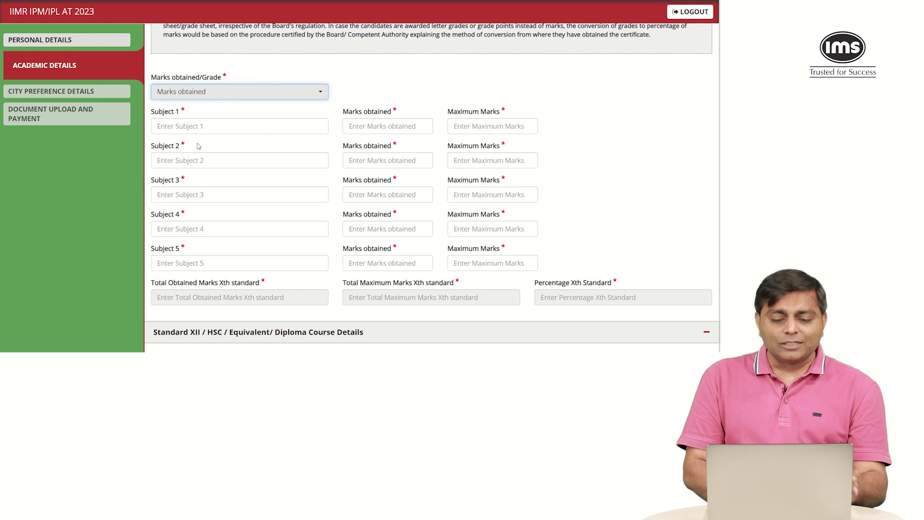
click(209, 127)
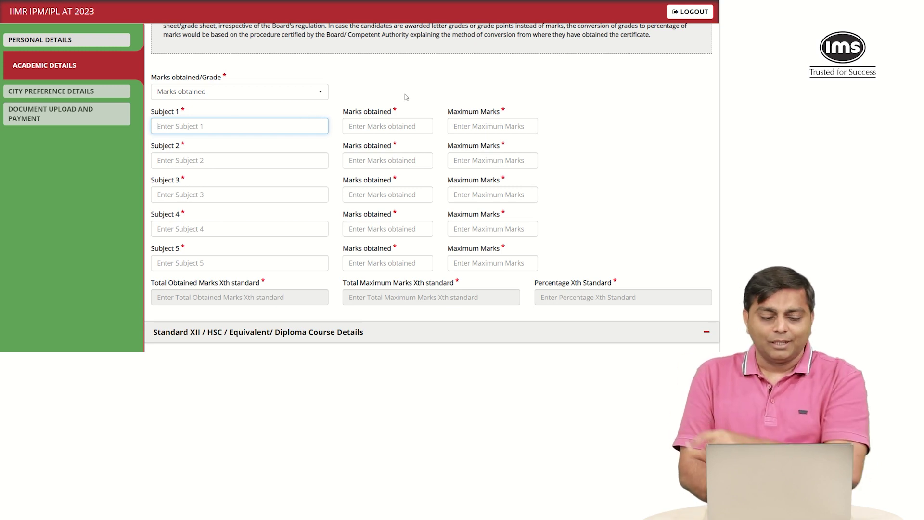
click(238, 92)
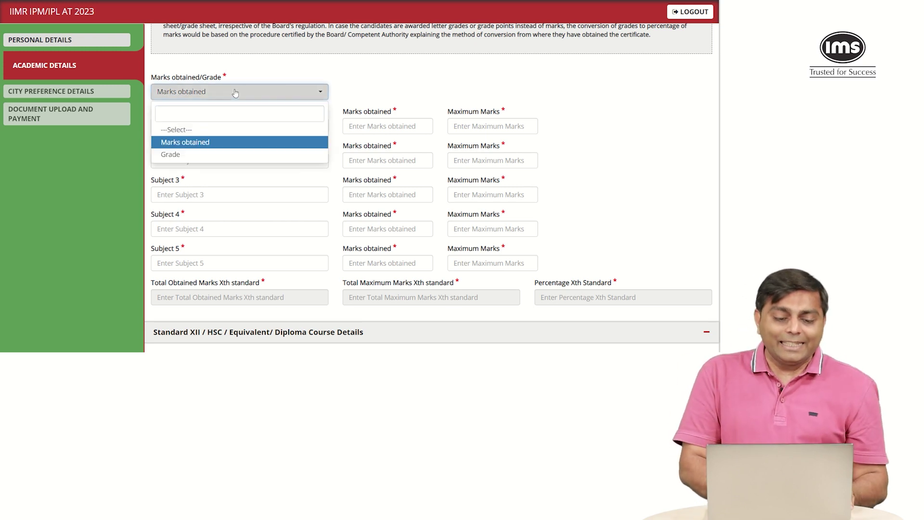
click(198, 157)
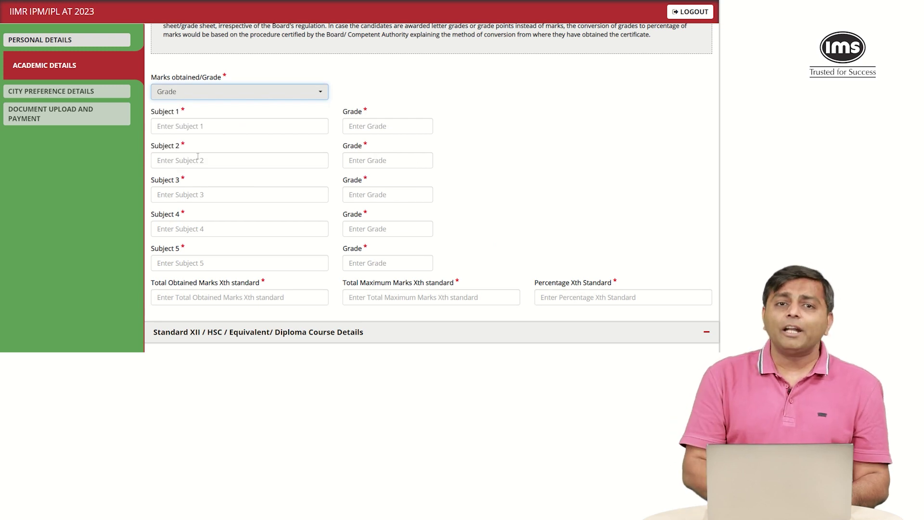
click(191, 129)
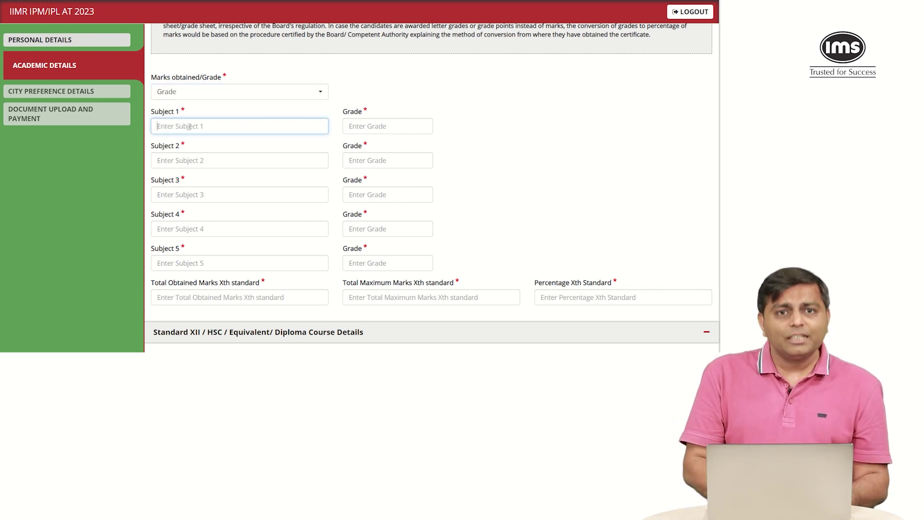
click(408, 131)
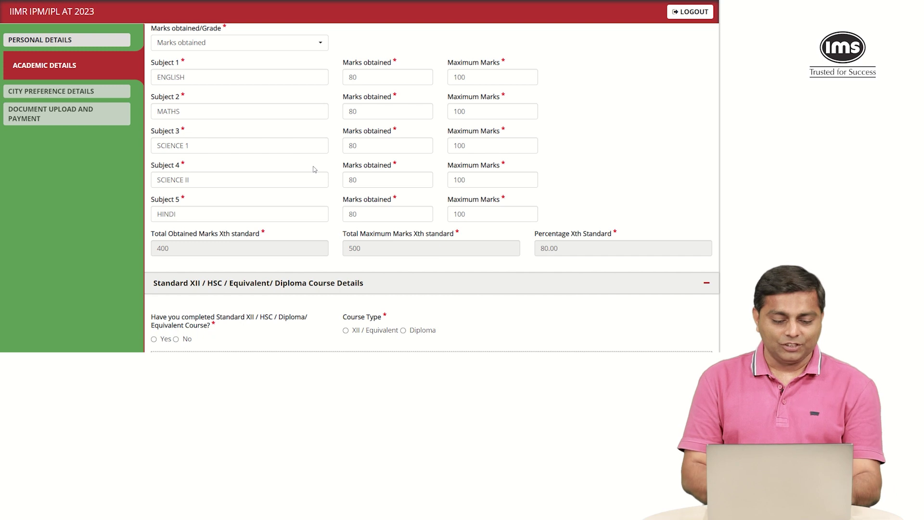
- Scroll down to the 'Have you completed Standard XII' question
scroll(315, 169, down, 3)
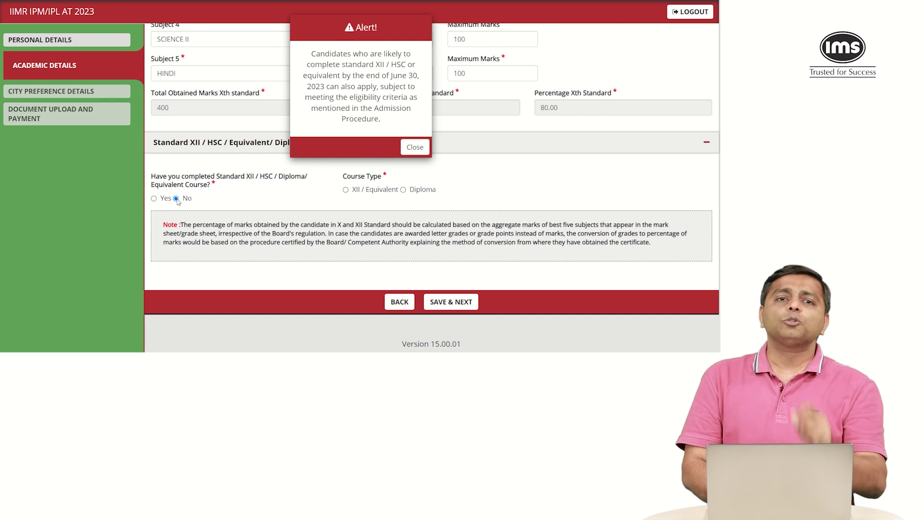
- Dismiss the eligibility alert and keep Standard XII completion answered 'No'
key(Escape)
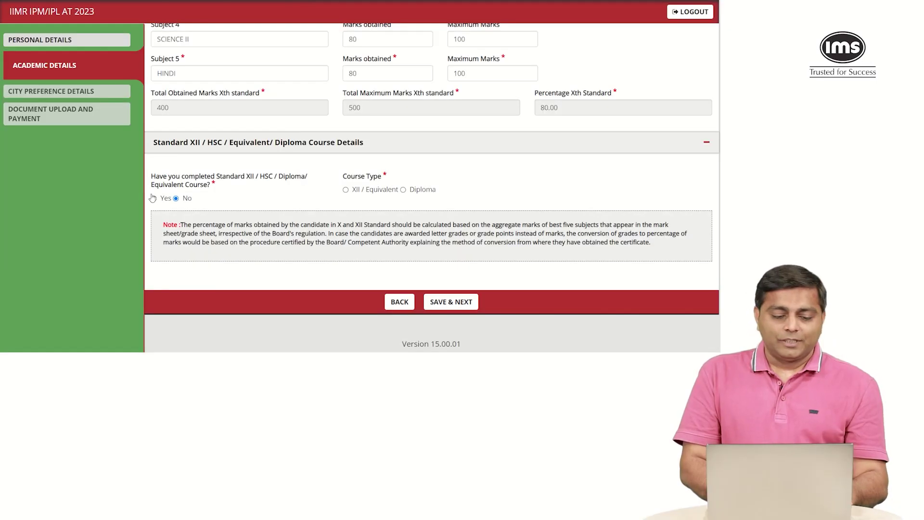
click(154, 198)
scroll(298, 274, down, 4)
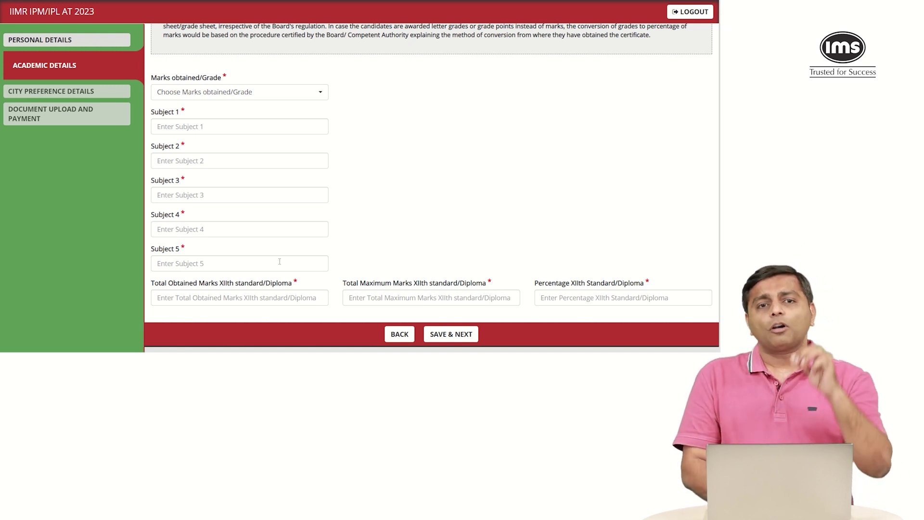
scroll(279, 262, up, 3)
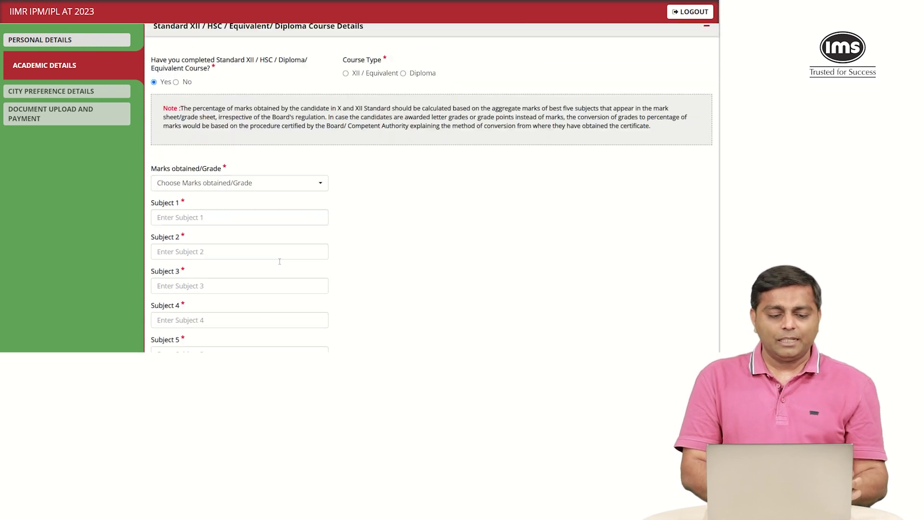
click(176, 120)
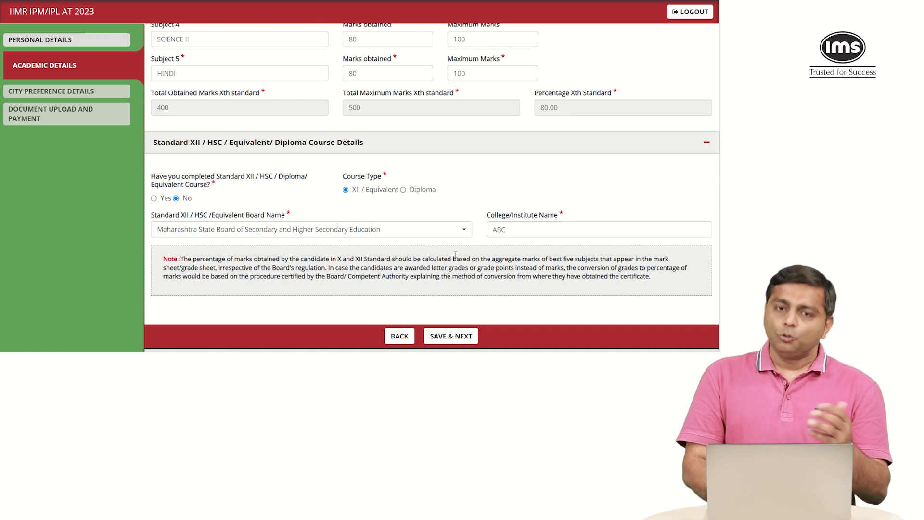
- Save the academic details and continue to the next section
click(449, 336)
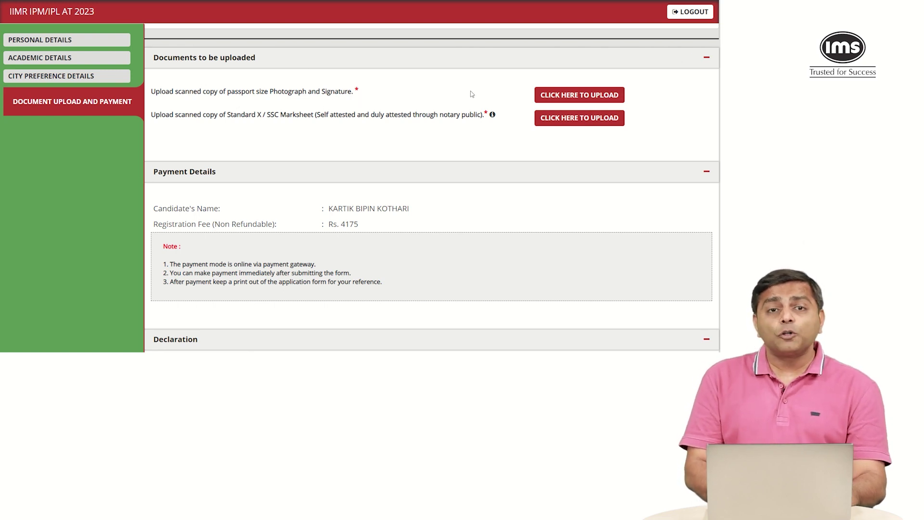
- Upload the passport photograph and signature
click(555, 94)
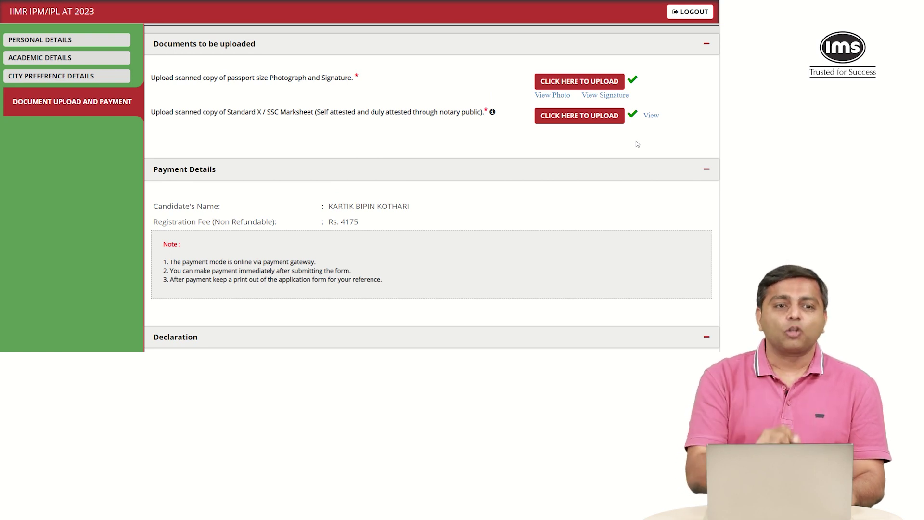
scroll(636, 142, down, 3)
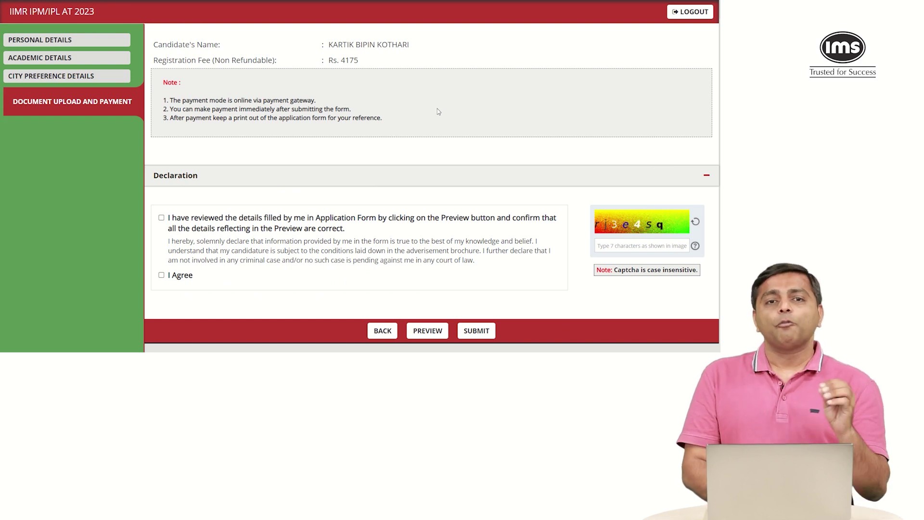
- Tick the I Agree and reviewed-application declarations and start entering the captcha
scroll(438, 111, down, 1)
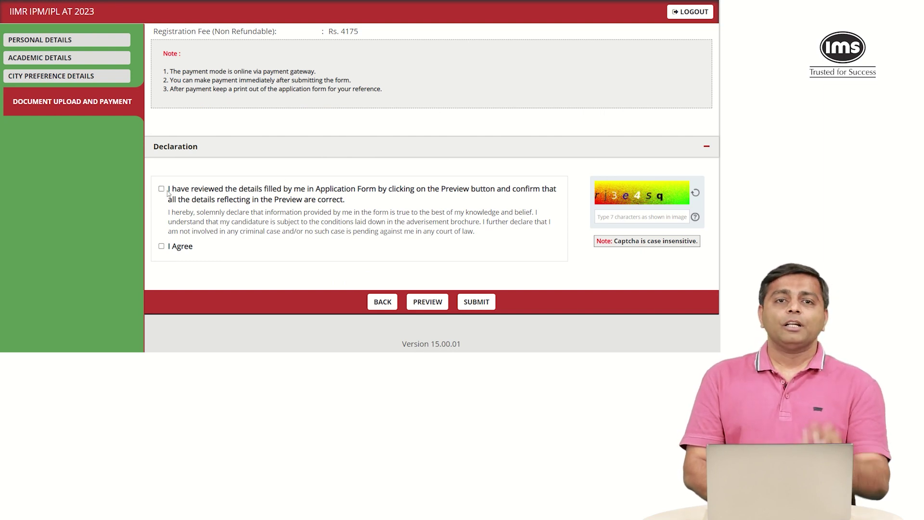
click(162, 246)
click(162, 189)
click(632, 217)
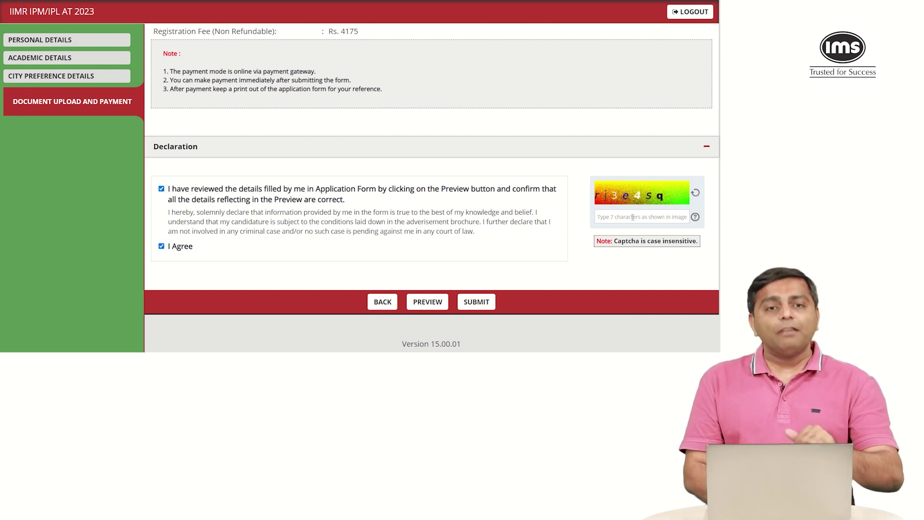